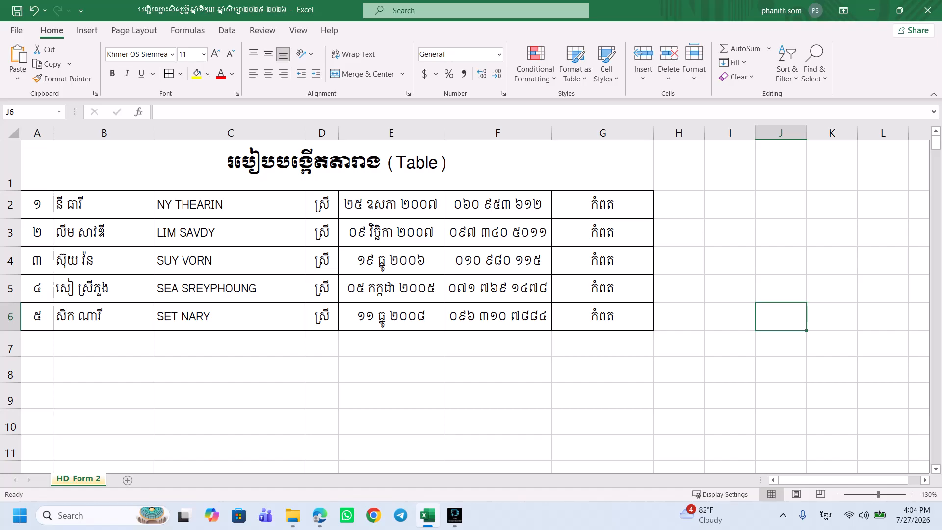
left_click(336, 166)
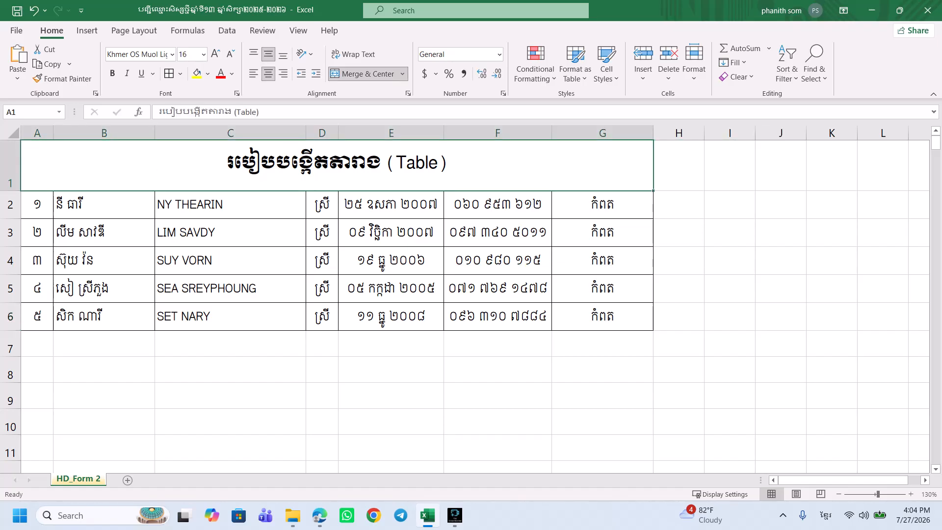
left_click(230, 343)
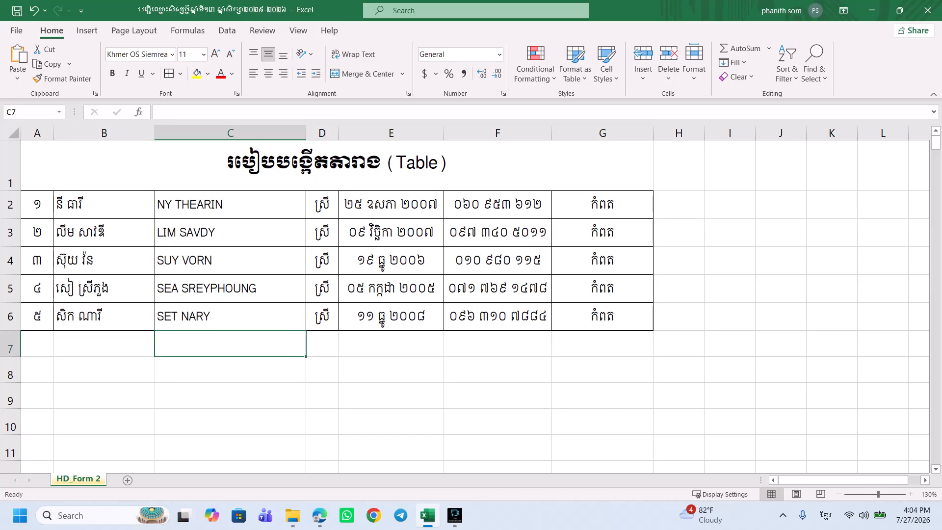
left_click_drag(37, 204, 613, 316)
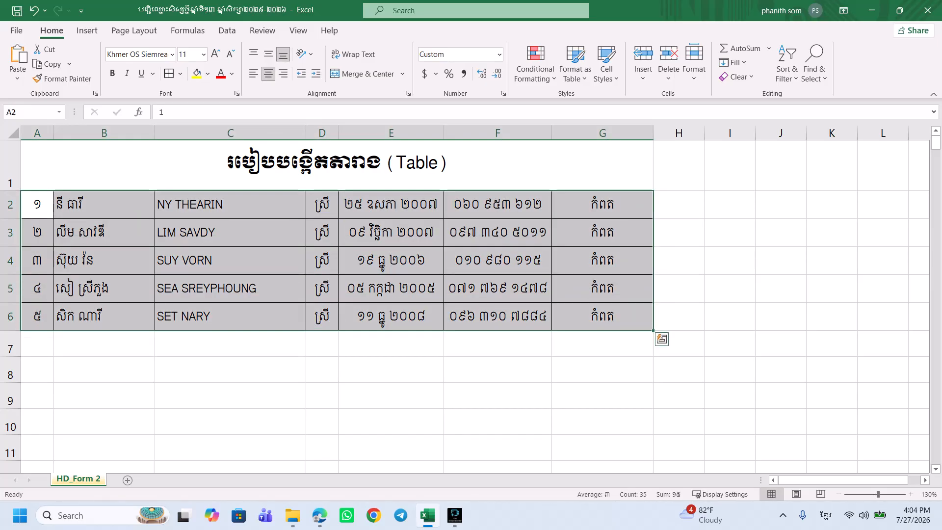
left_click(602, 370)
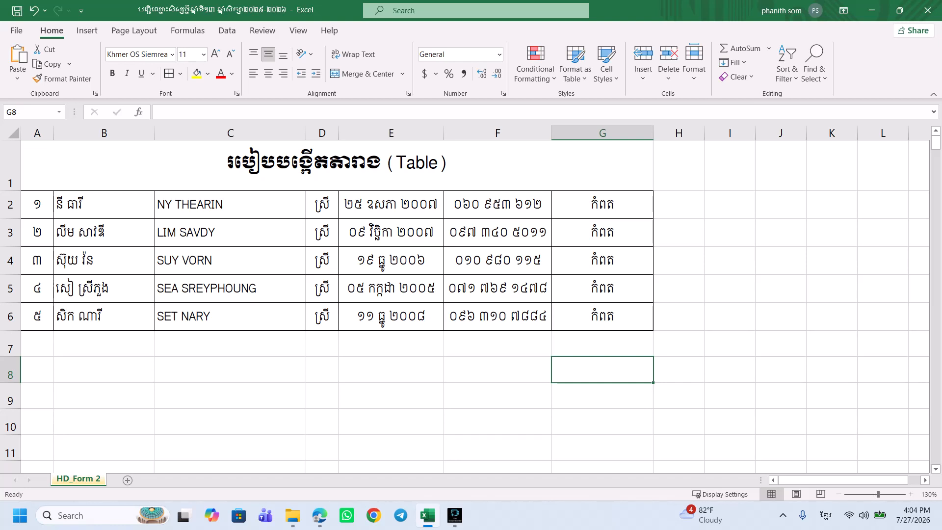
Add a new blank worksheet and show its page boundaries by opening and closing the print preview.
left_click(127, 480)
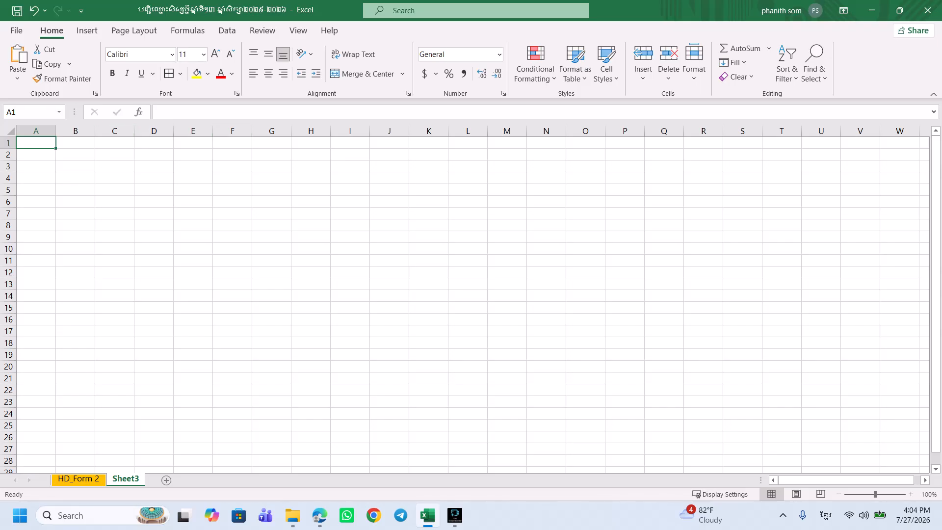
left_click(232, 237)
left_click_drag(75, 178, 585, 355)
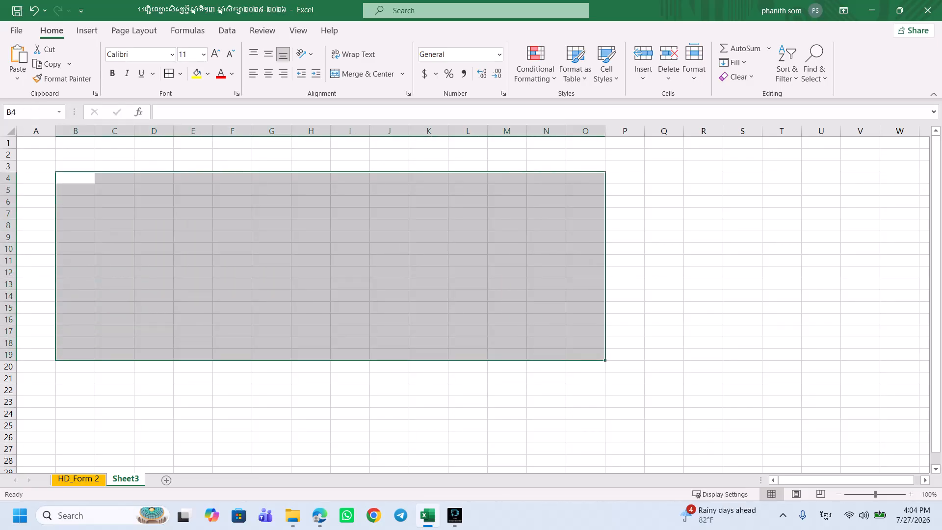
left_click(232, 296)
left_click_drag(232, 201, 625, 354)
left_click(467, 320)
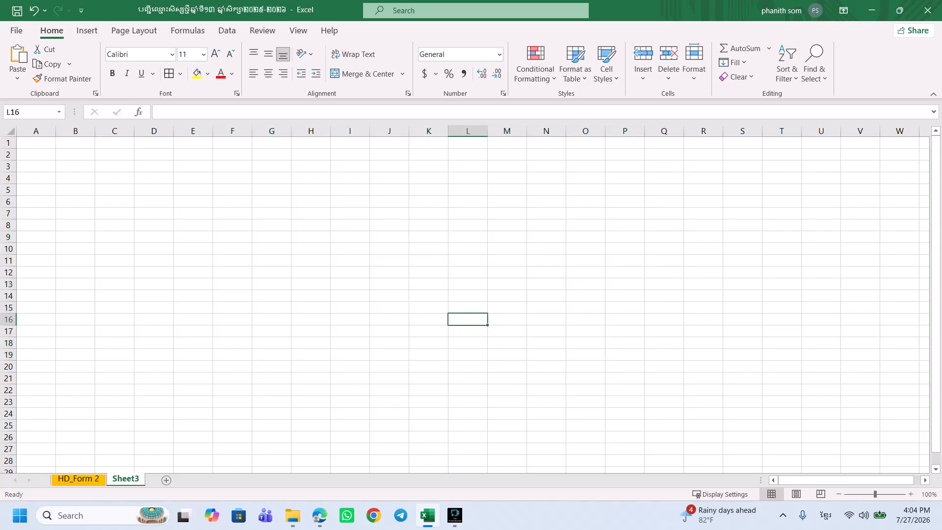
left_click(232, 272)
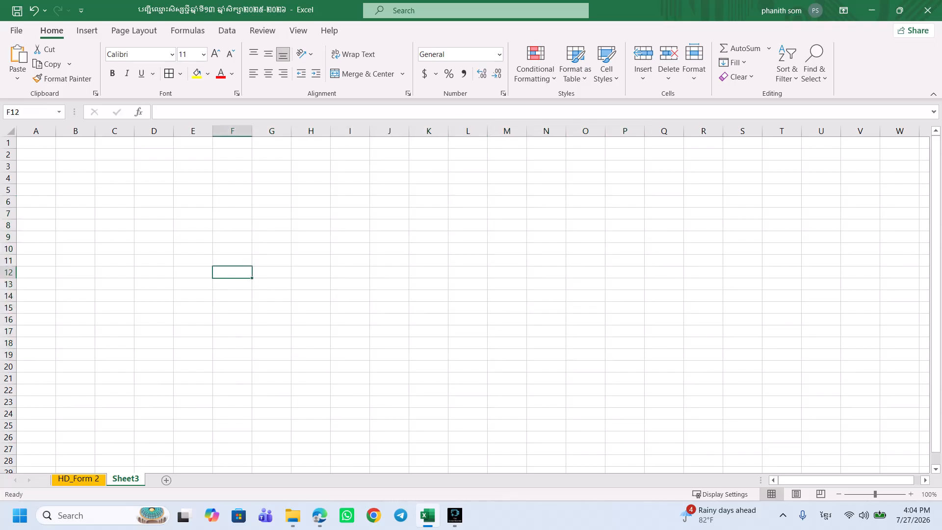
key("ctrl+p")
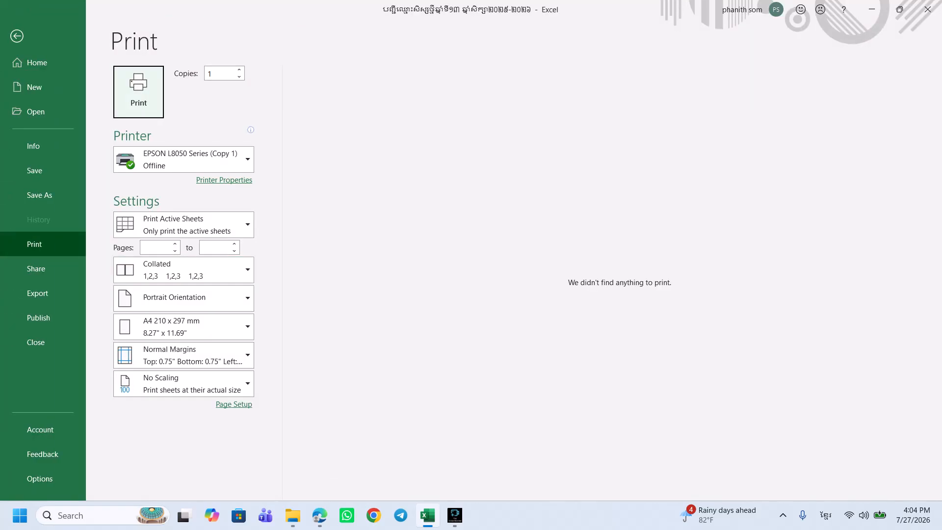
key("Escape")
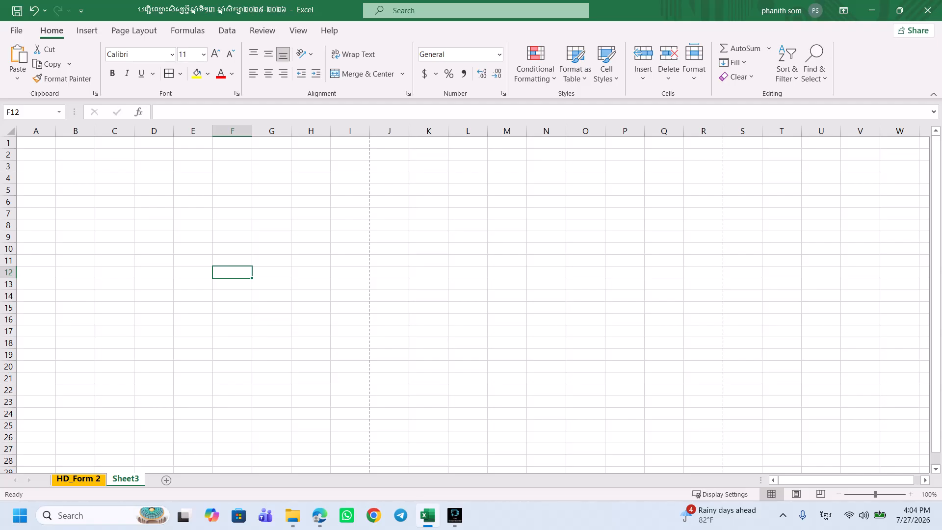
Return to the HD_Form 2 sheet and examine how its table is laid out in rows and columns.
left_click(79, 479)
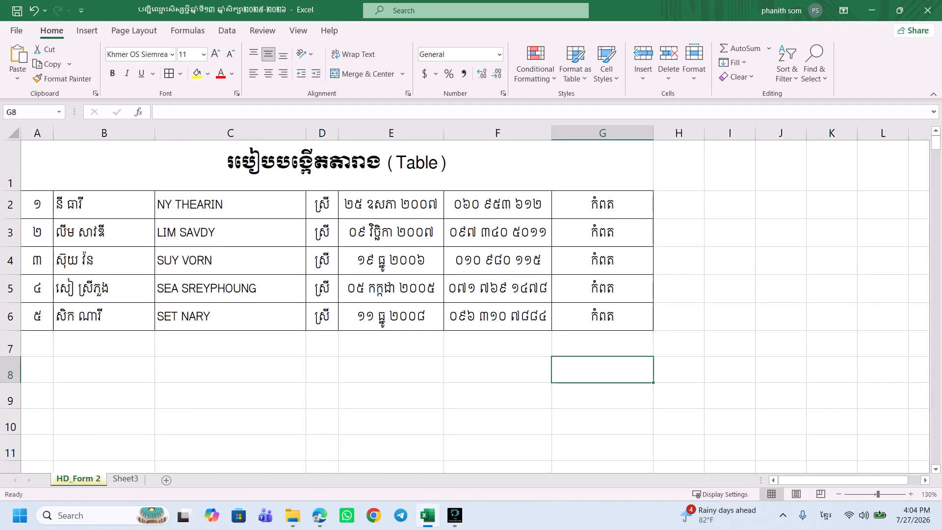
left_click(679, 261)
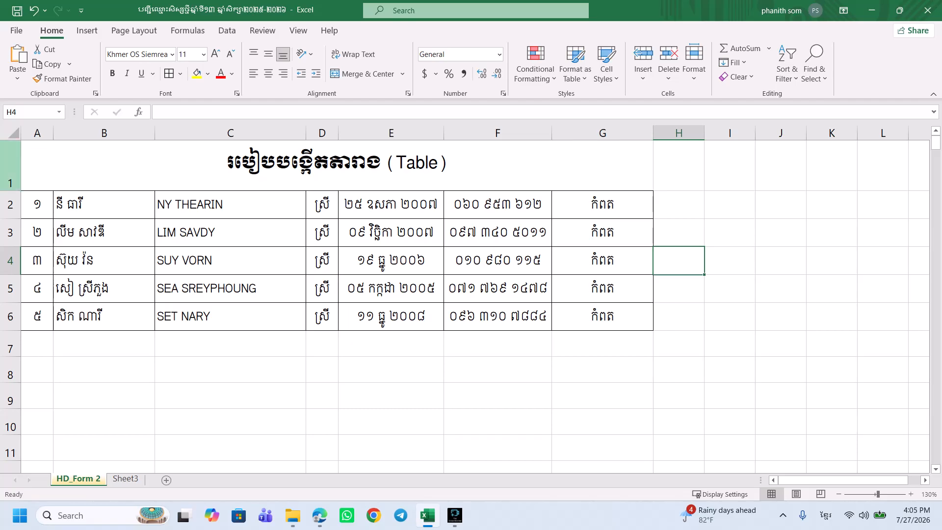
left_click(11, 205)
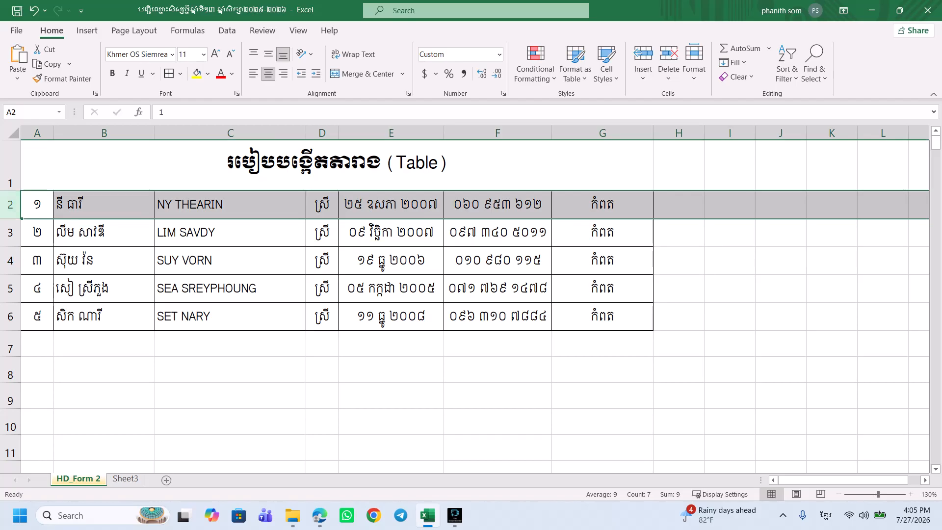
left_click(104, 133)
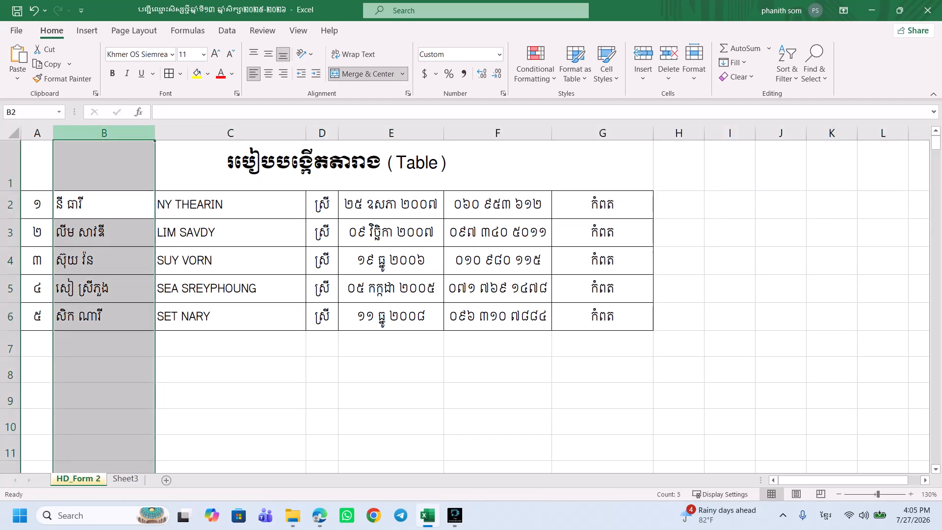
left_click(230, 344)
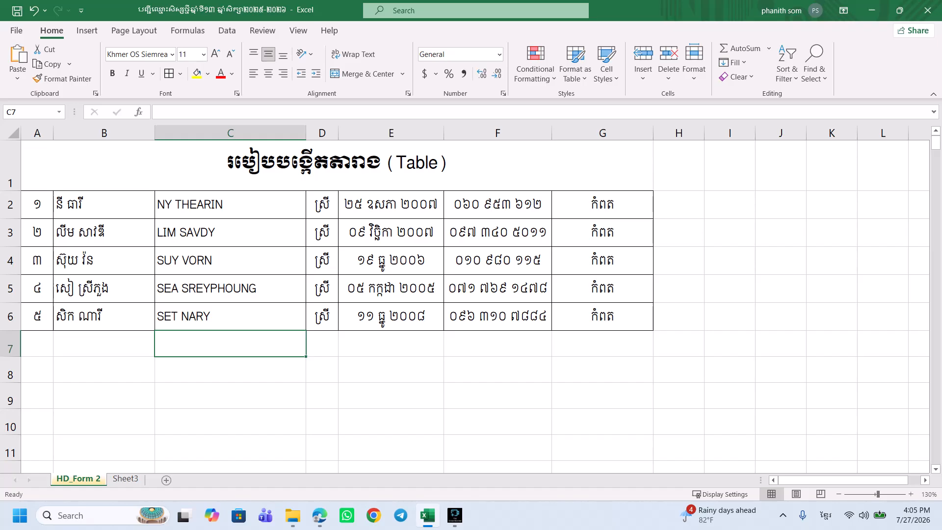
left_click(391, 344)
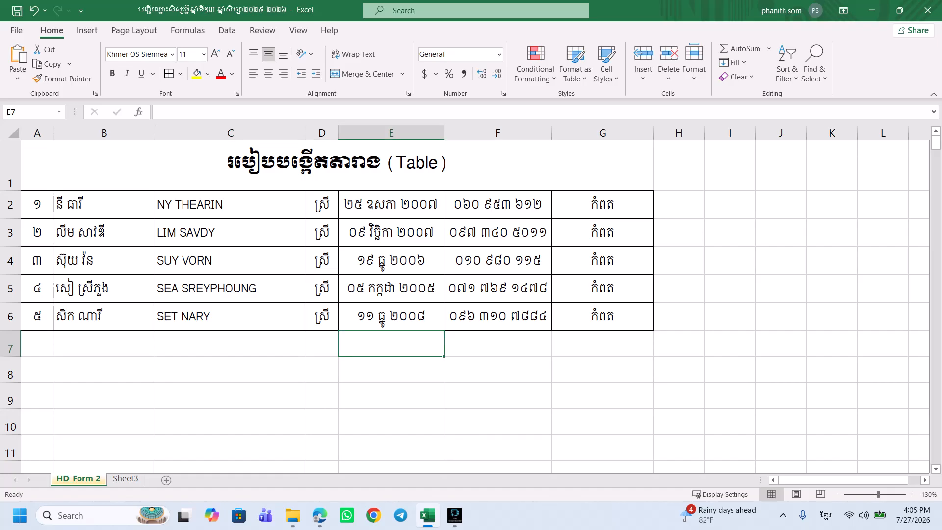
left_click_drag(37, 204, 602, 317)
left_click(602, 422)
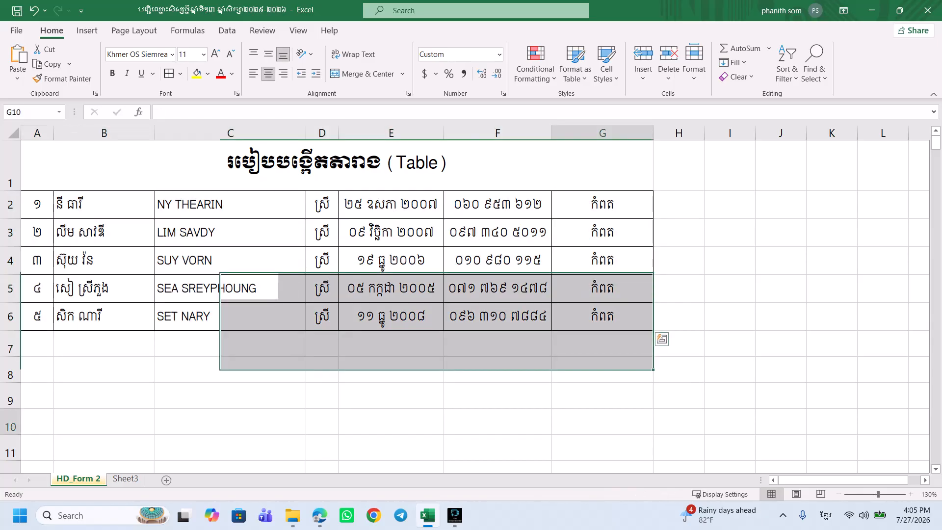
left_click(10, 204)
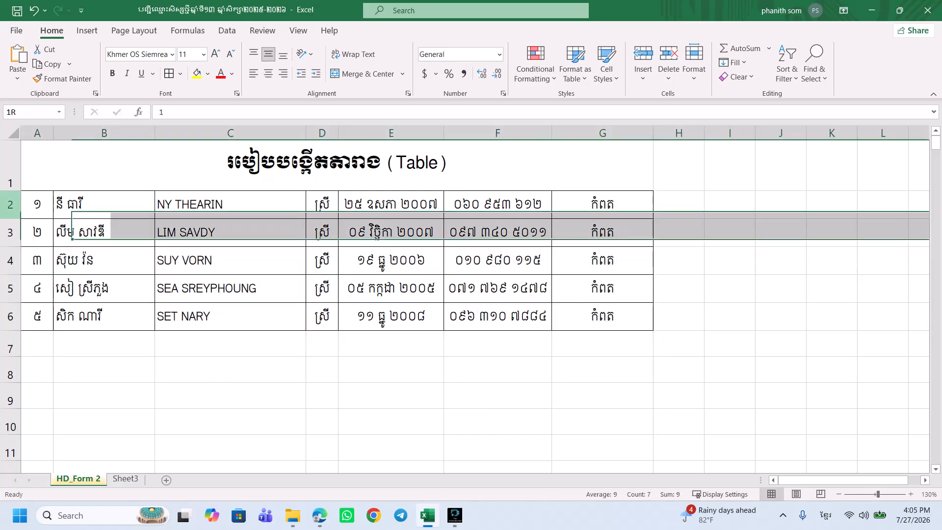
Examine the table cell by cell, across row 2 from A2 to G2 and down column B to B6.
left_click(37, 204)
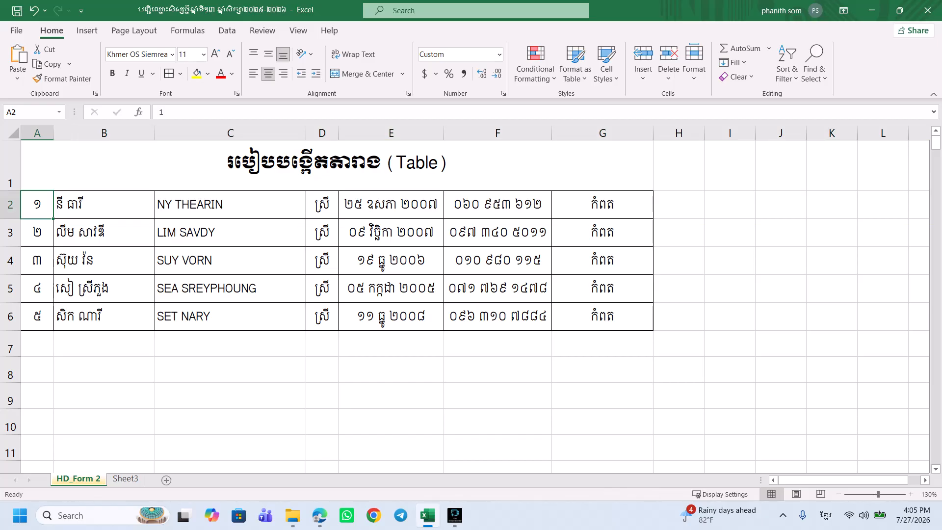
key("Right")
key("Right")
key("Right")
key("Right")
key("Right")
key("Right")
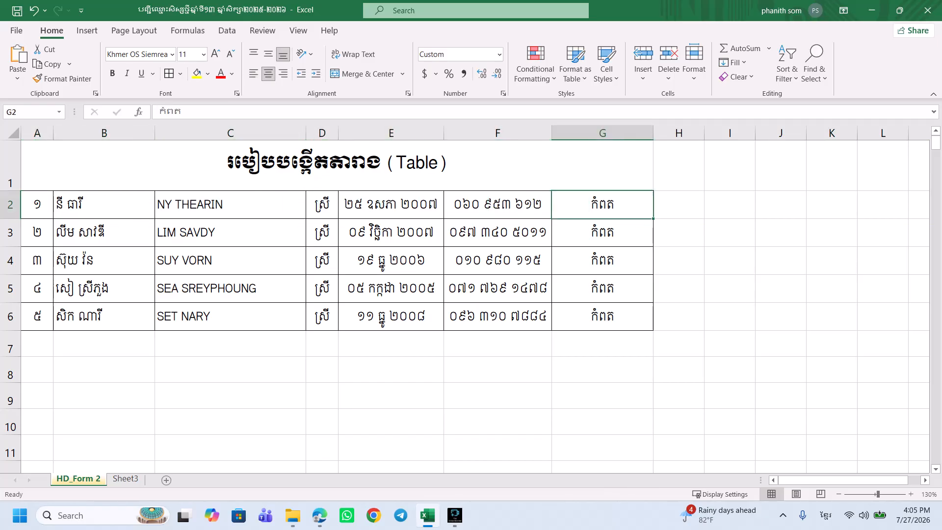
key("Left")
key("Left")
key("Left")
key("Left")
key("Left")
key("Down")
key("Down")
key("Down")
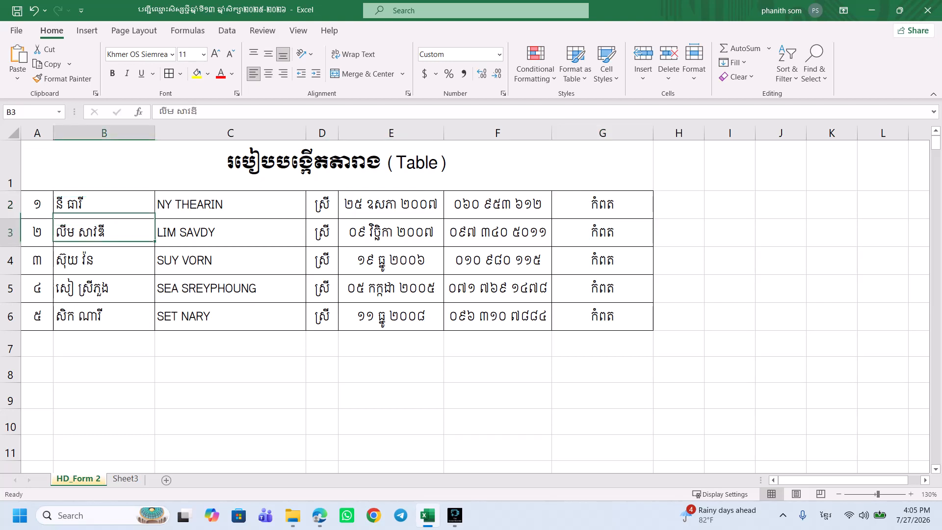
key("Down")
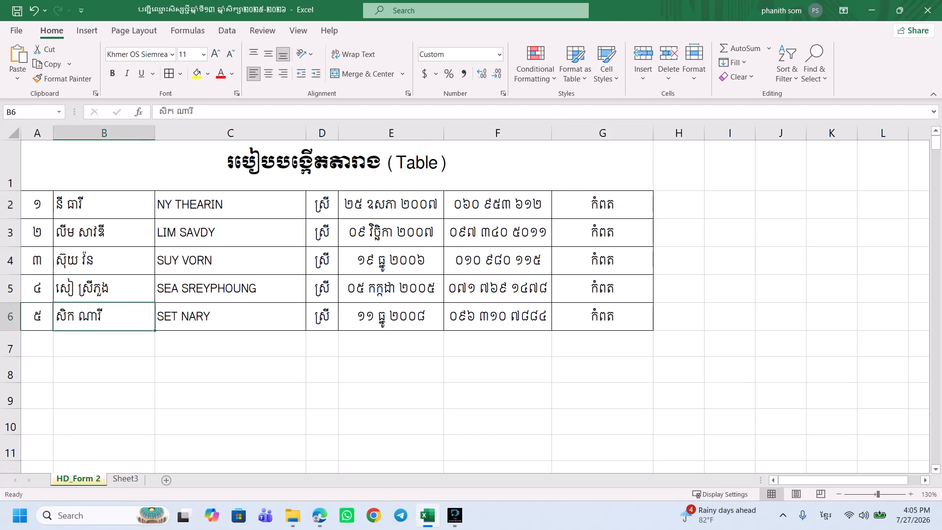
Compare the table's first record in A2:G2 with the Khmer name column in B2:B6.
left_click_drag(104, 204, 104, 316)
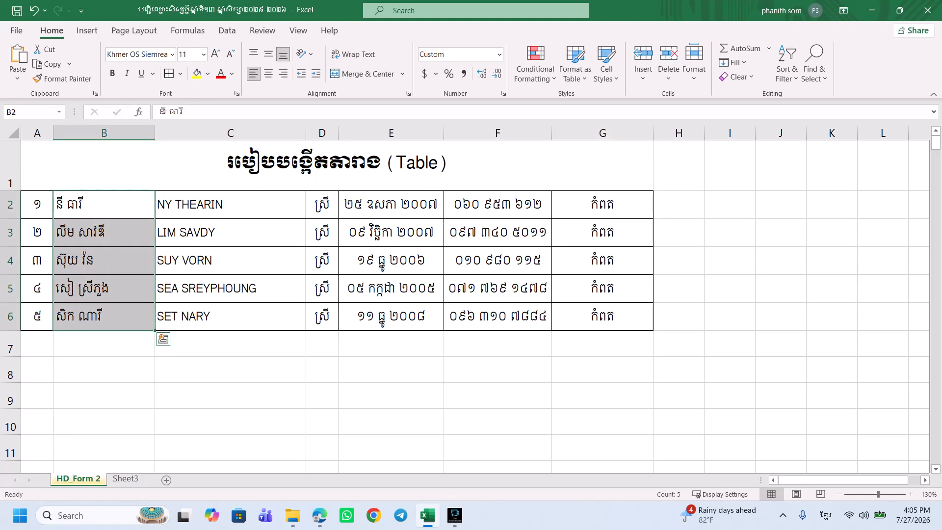
left_click_drag(37, 204, 603, 204)
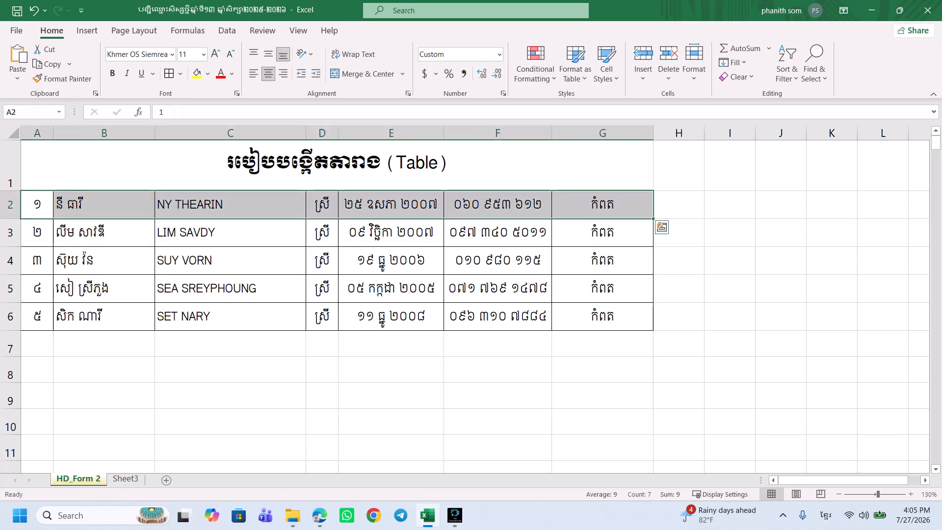
left_click(497, 232)
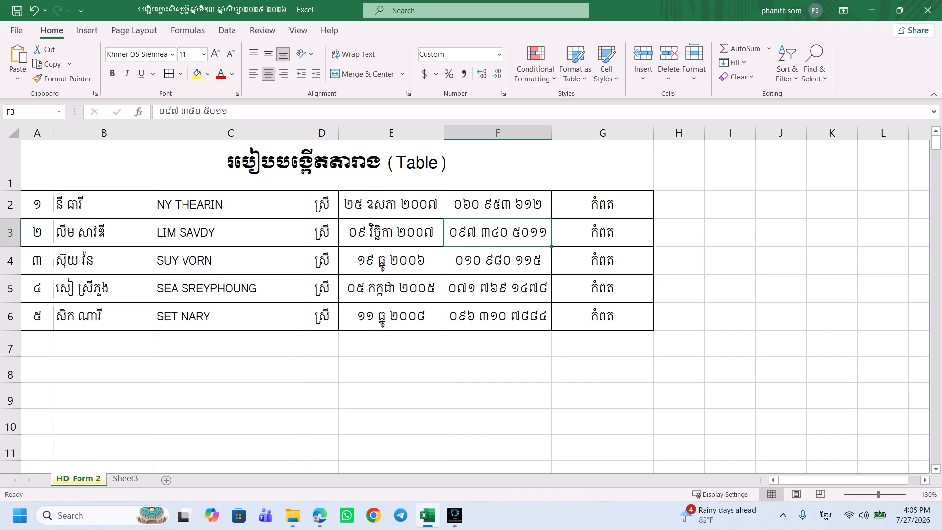
left_click_drag(37, 205, 602, 204)
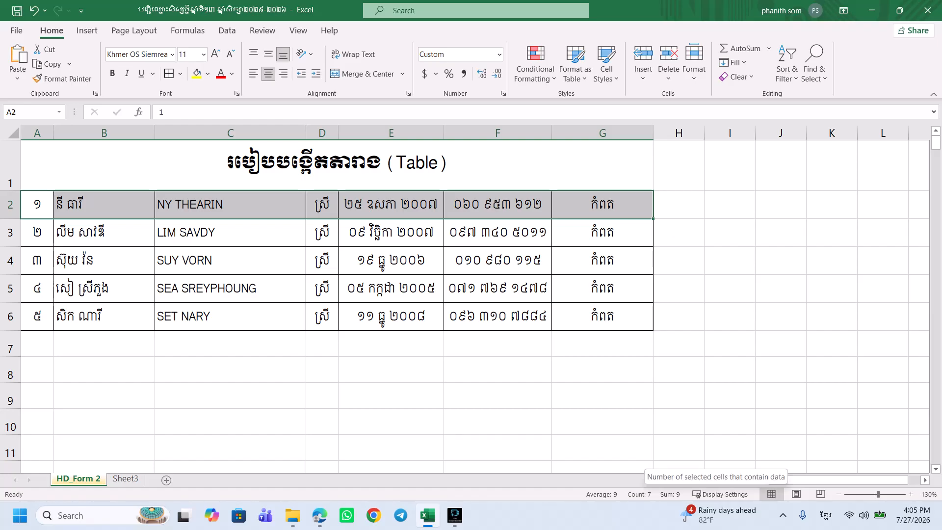
left_click_drag(104, 204, 104, 317)
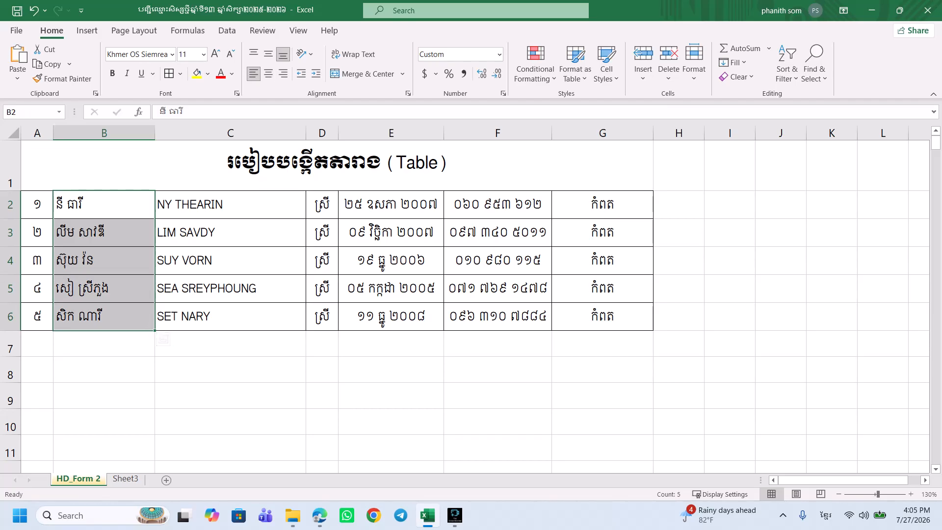
left_click(104, 232)
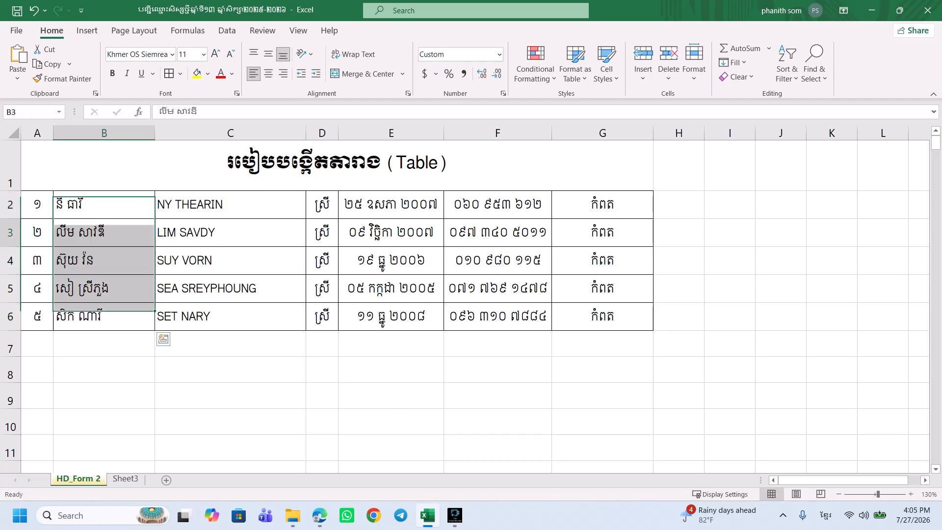
left_click(104, 204)
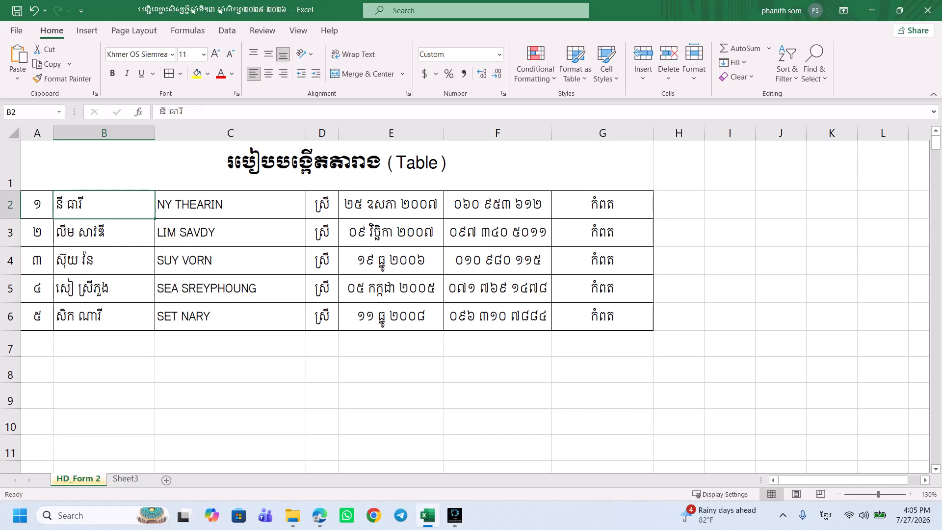
left_click(231, 317)
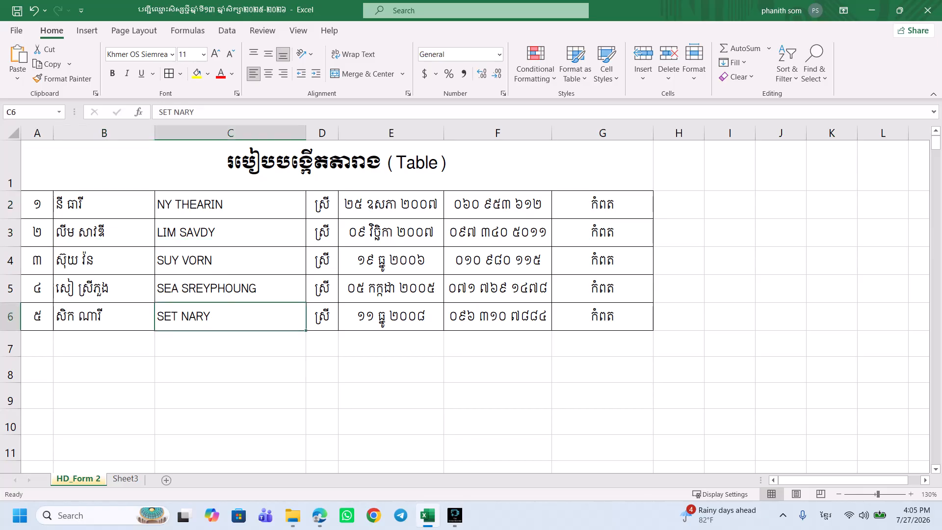
Apply all borders to cells A3:G3 on Sheet3, and return to the HD_Form 2 sheet.
key("ctrl+Page_Down")
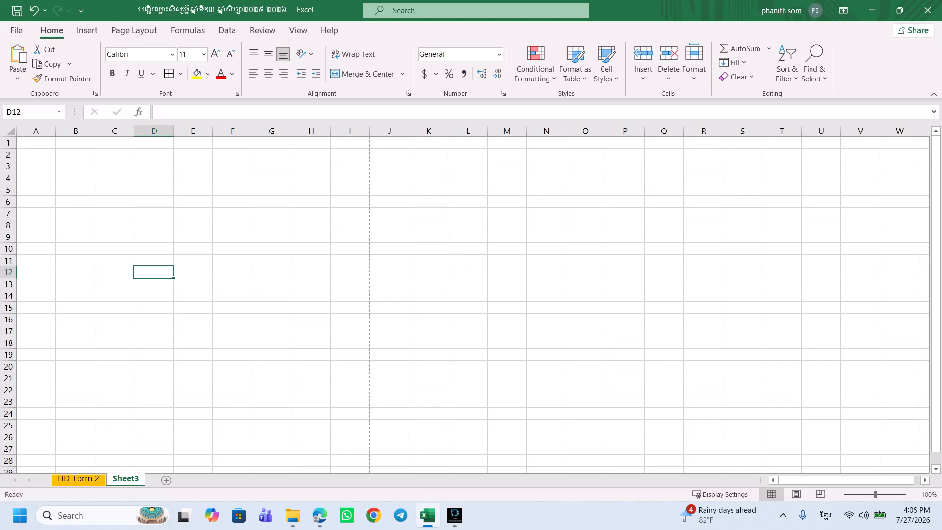
left_click(193, 202)
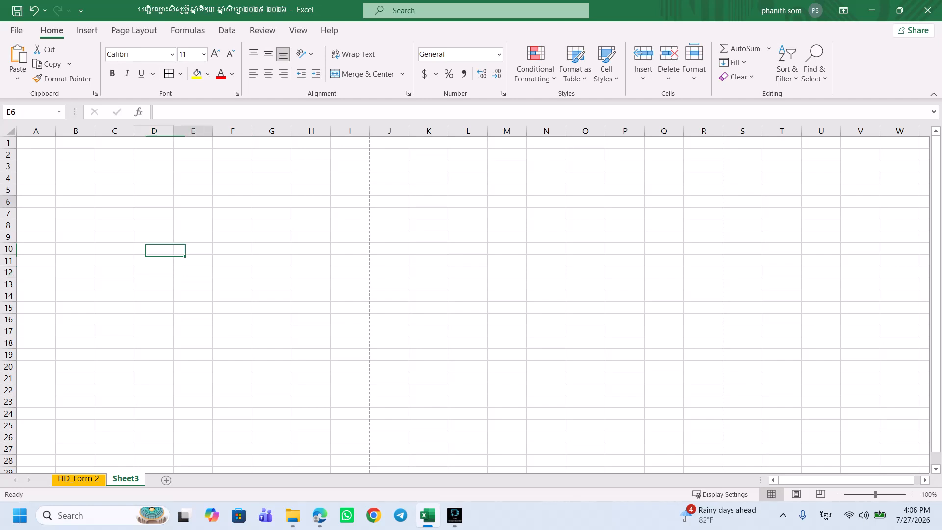
left_click_drag(36, 166, 272, 167)
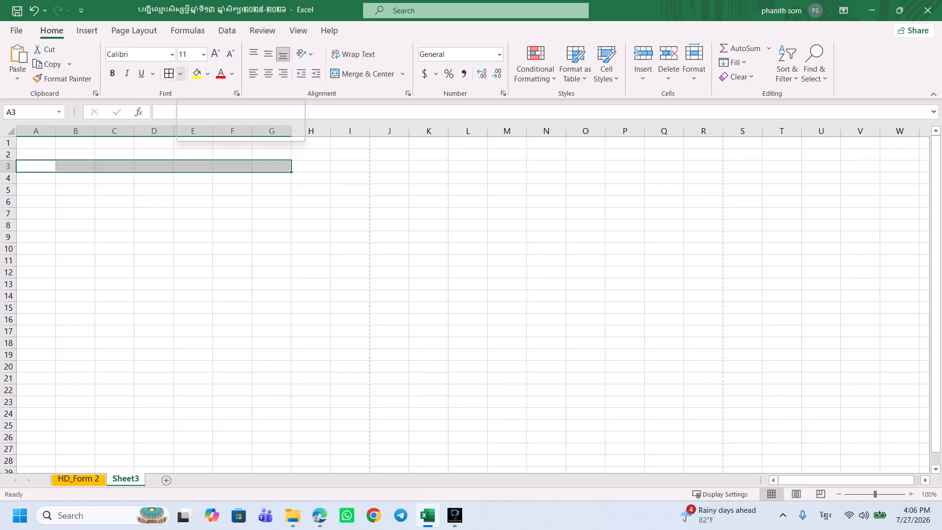
left_click(180, 74)
left_click(203, 198)
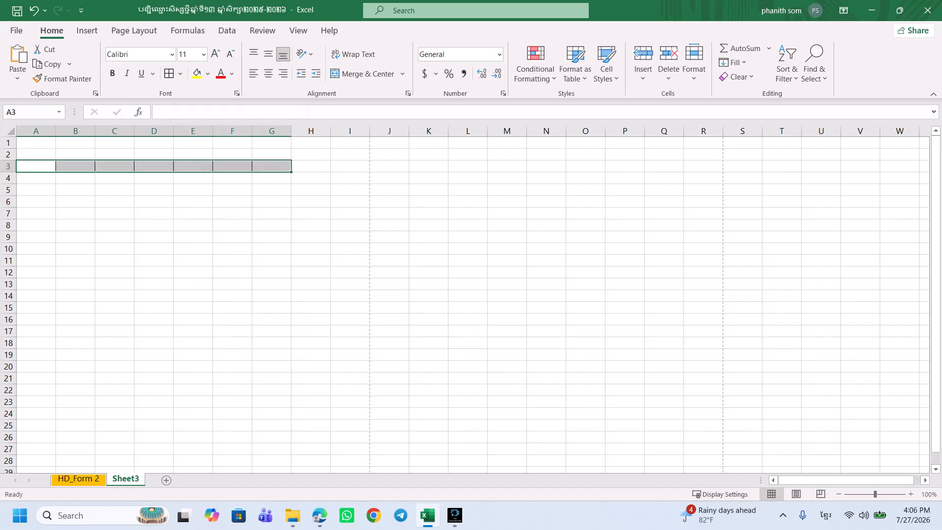
left_click(193, 224)
left_click(79, 479)
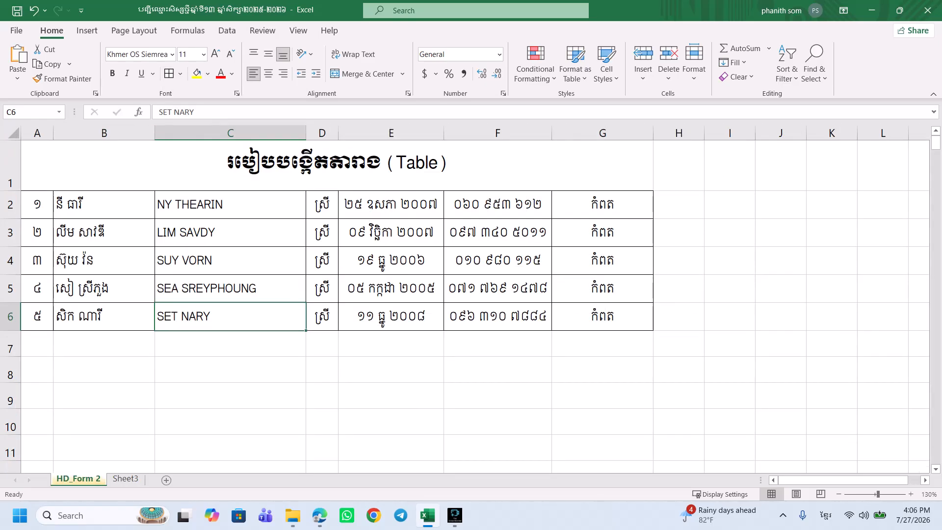
Go through the Khmer name column of the HD_Form 2 table one cell at a time, from B2 down to B6.
left_click(104, 205)
key("Down")
key("Down")
key("Down")
key("Down")
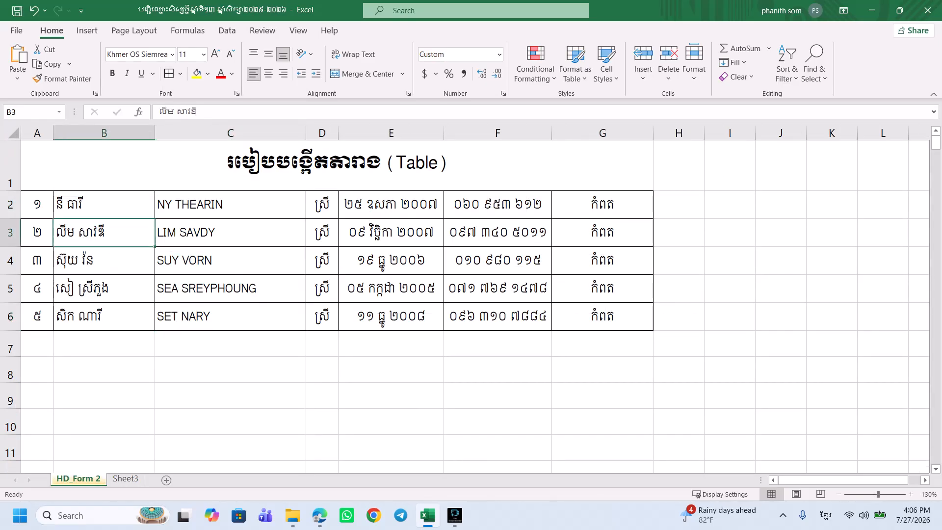
Apply all borders to cells A3:A7 on Sheet3.
left_click(125, 479)
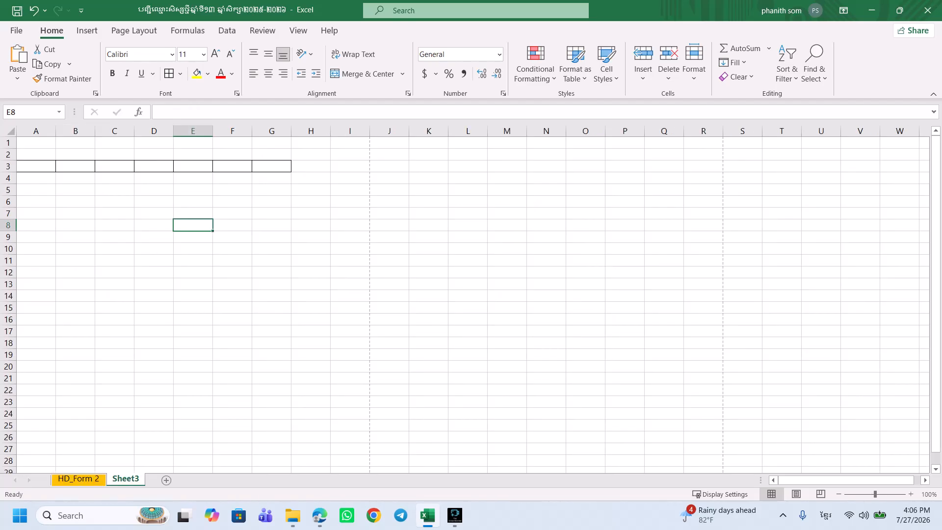
left_click(36, 166)
left_click(75, 213)
left_click(36, 166)
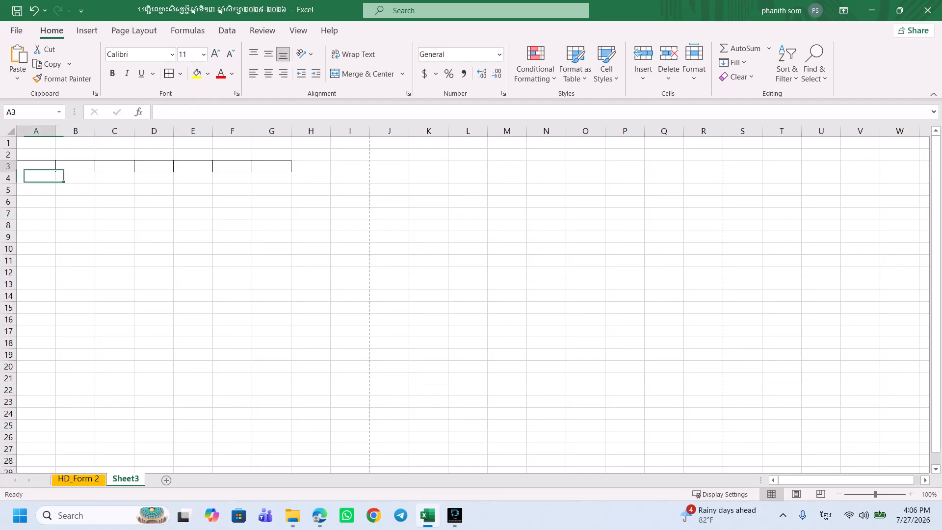
left_click_drag(35, 166, 36, 213)
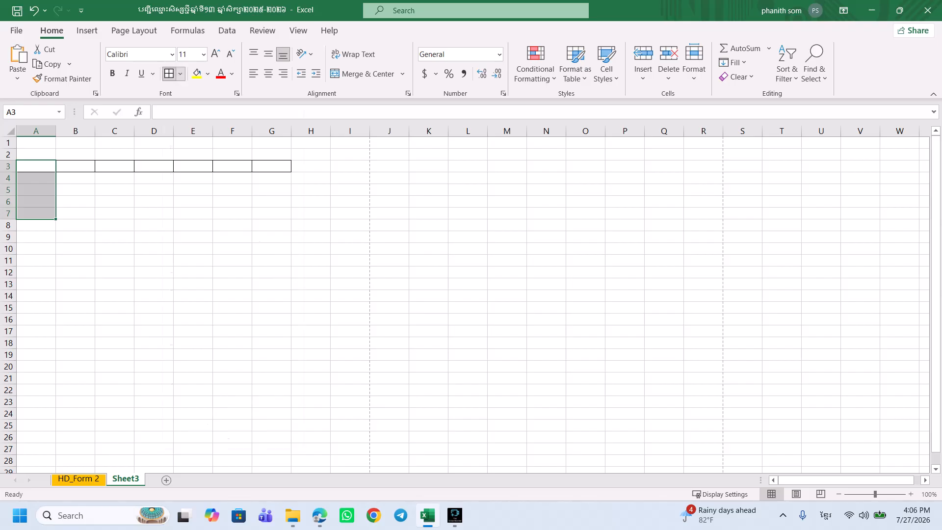
left_click(181, 74)
left_click(203, 198)
left_click(115, 260)
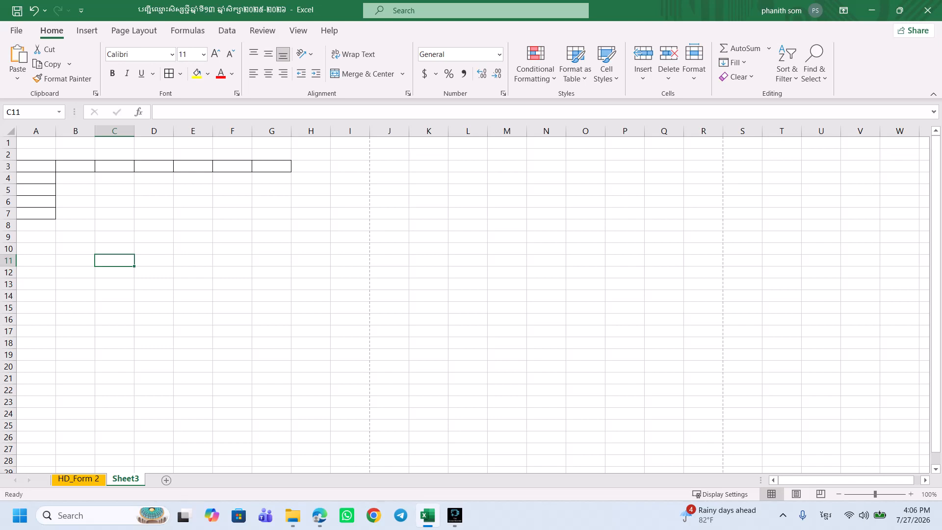
Undo the borders applied to A3:A7 and A3:G3 on Sheet3.
scroll(465, 299, "up", 6)
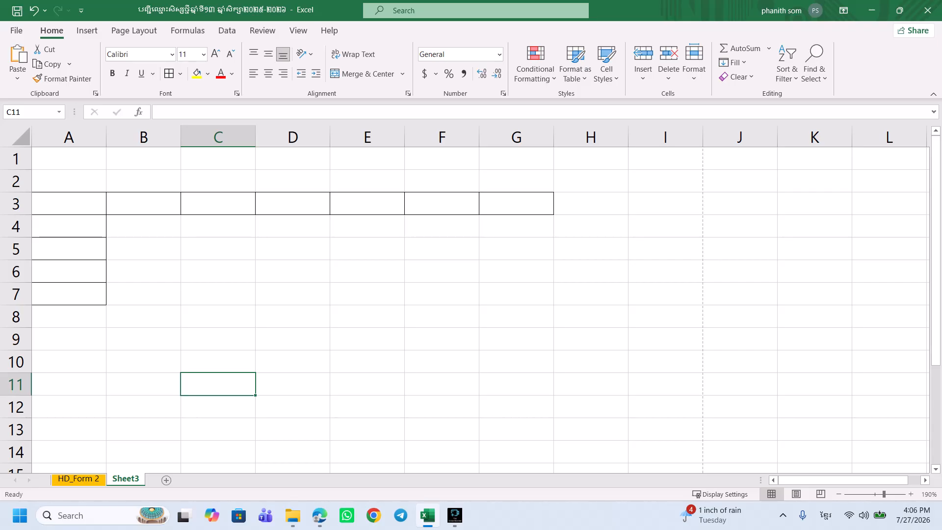
left_click(143, 249)
scroll(465, 299, "down", 6)
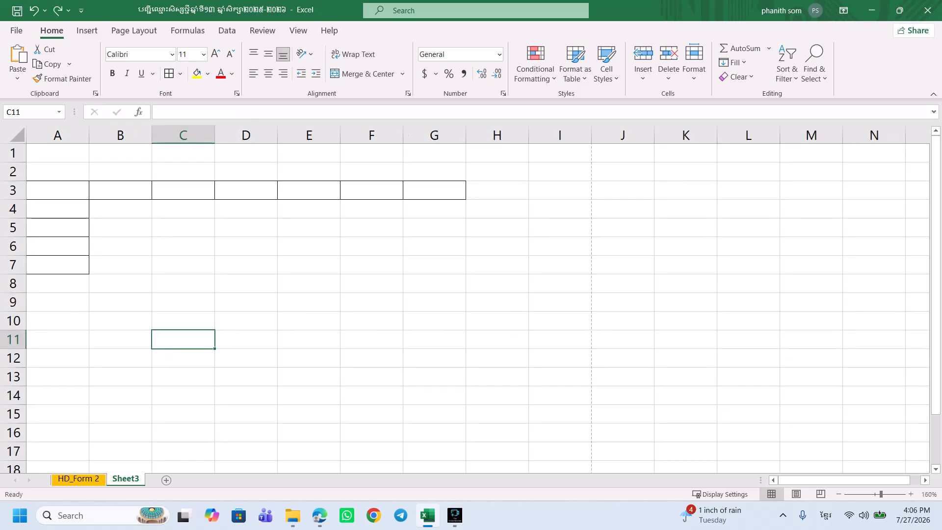
key("ctrl+z")
key("ctrl+z")
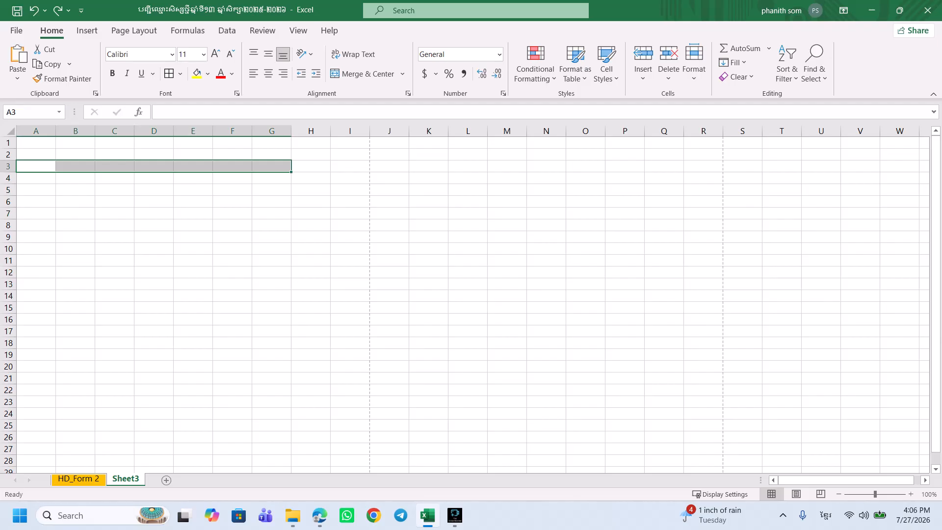
left_click(154, 249)
scroll(465, 300, "up", 6)
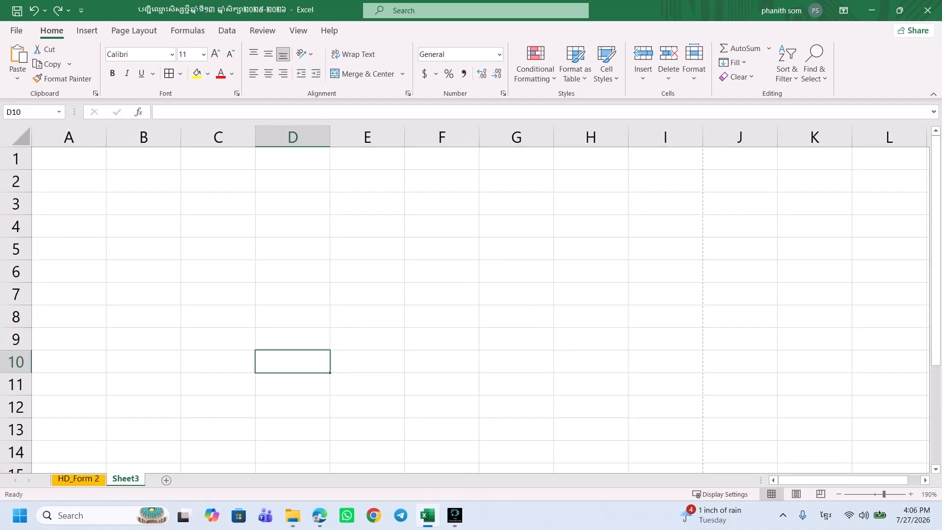
Check the table's extent on HD_Form 2, across the first record in A2:G2 and down the name column in B2:B6.
key("ctrl+Page_Up")
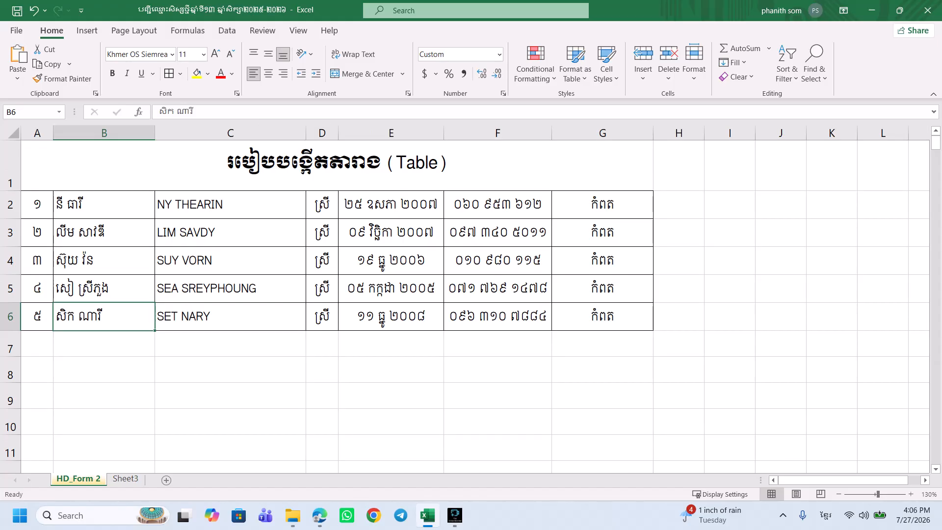
left_click_drag(37, 204, 602, 204)
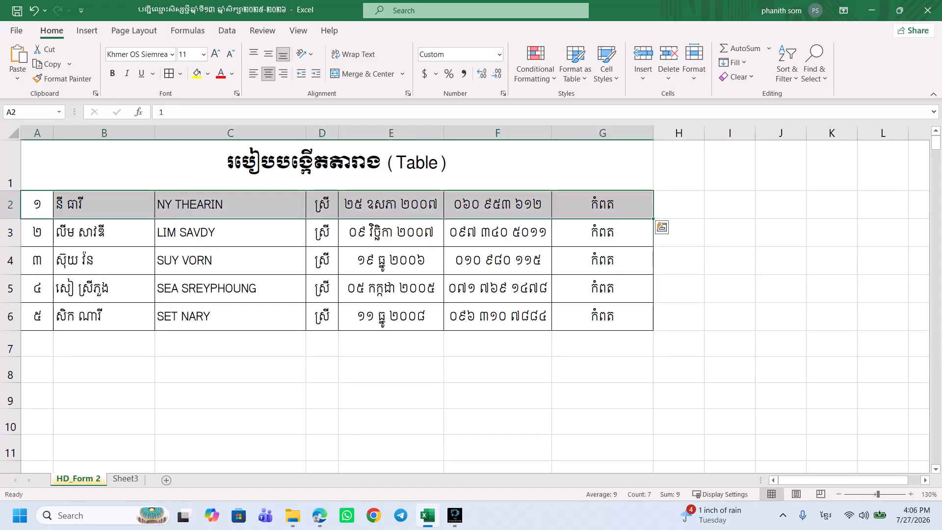
left_click(104, 204)
left_click_drag(104, 204, 104, 316)
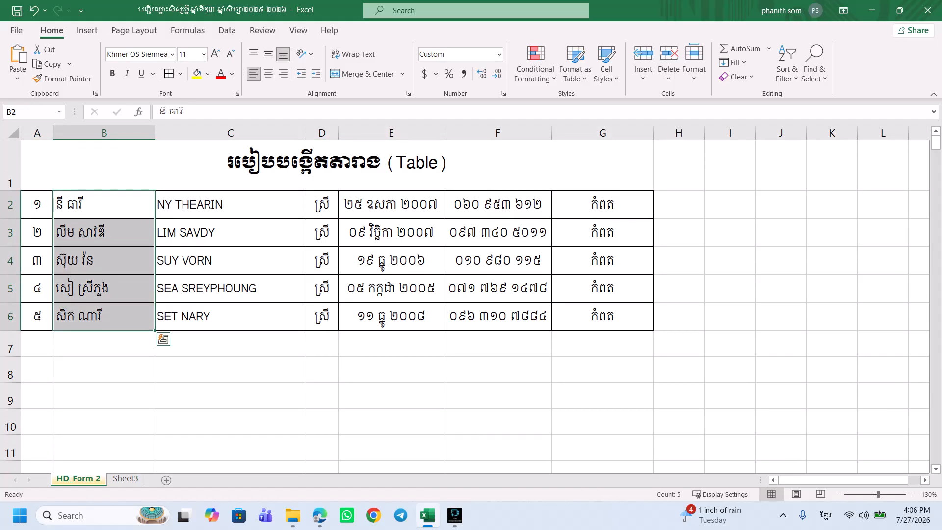
Apply all borders to the range A2:G6 on Sheet3 to form a table of five rows and seven columns.
key("ctrl+Page_Down")
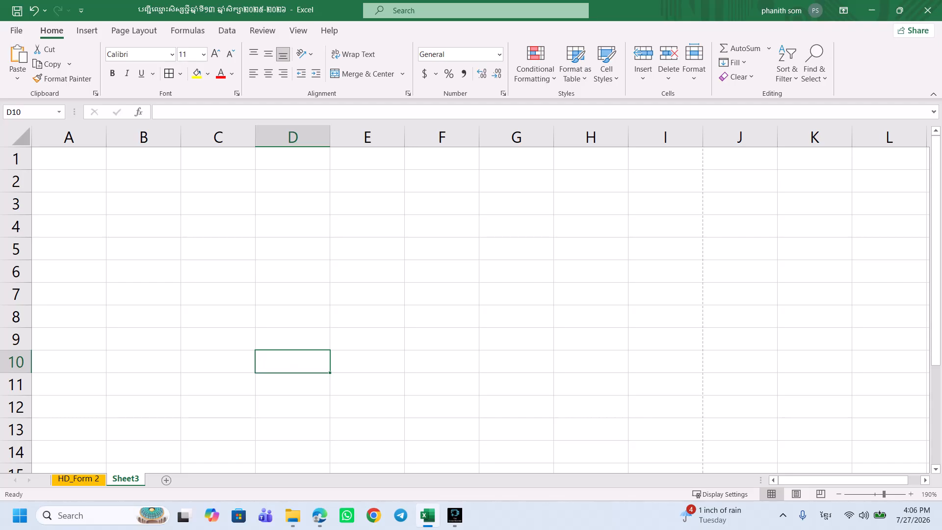
left_click_drag(69, 181, 516, 181)
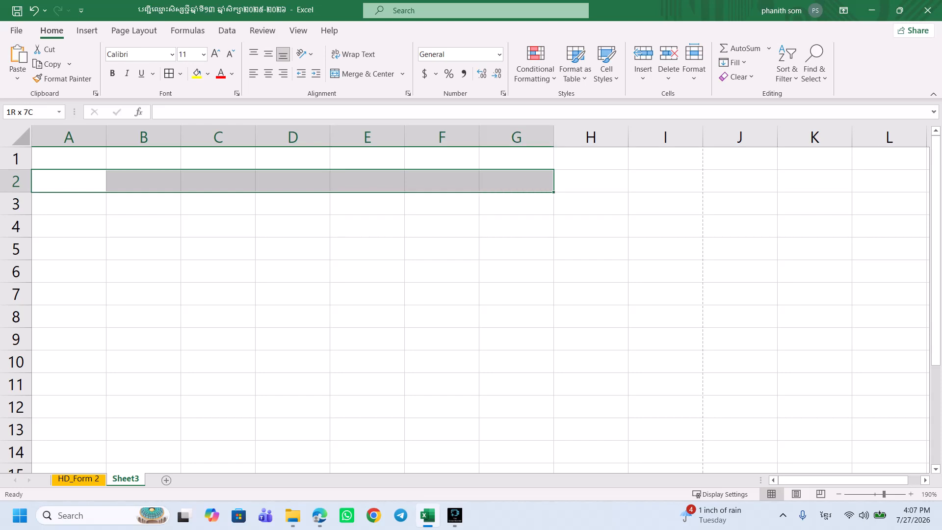
key("shift+Down")
key("shift+Down")
key("shift+Down")
key("shift+Down")
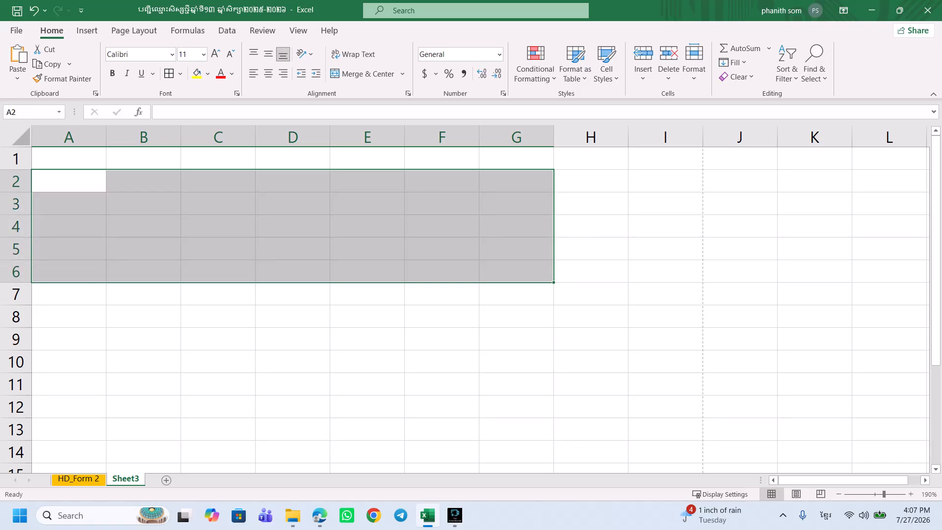
left_click(180, 74)
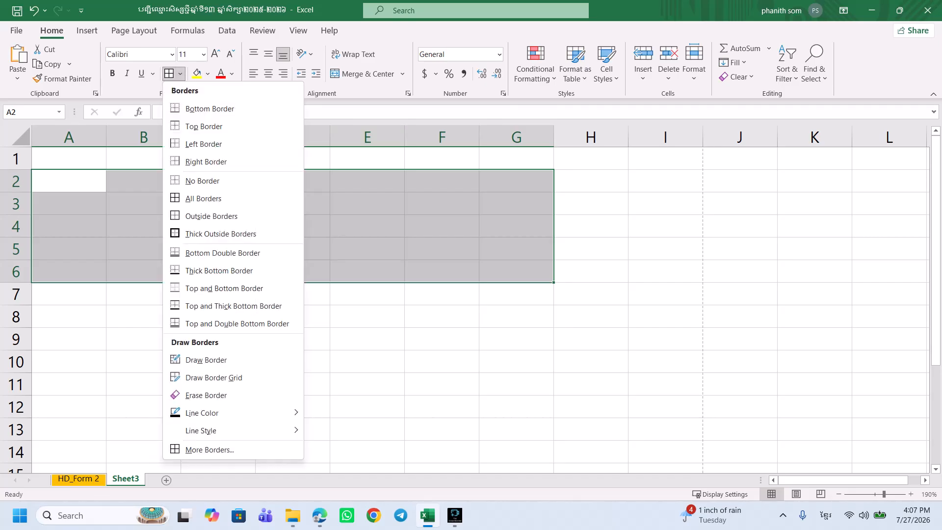
left_click(205, 198)
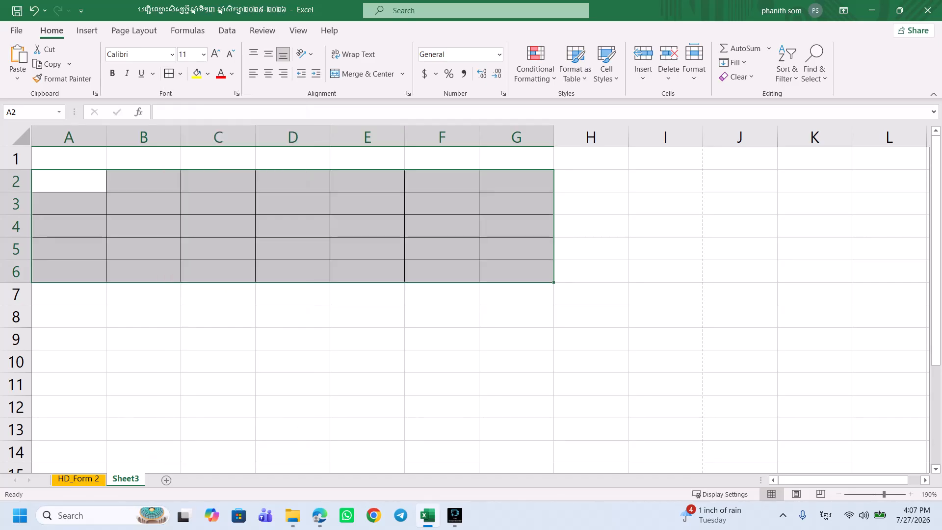
left_click(293, 317)
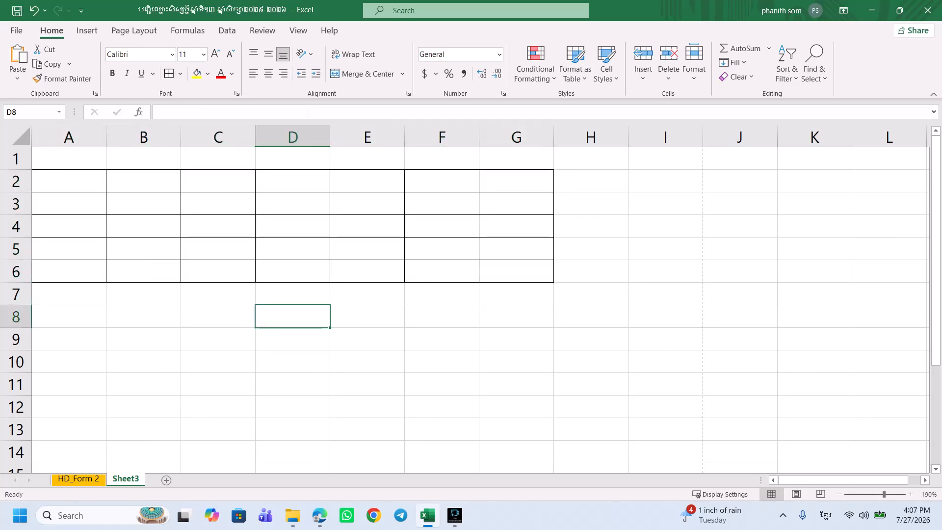
Compare with the HD_Form 2 table and increase the height of rows 2 to 6 on Sheet3 together, to about one and a half times.
left_click(79, 478)
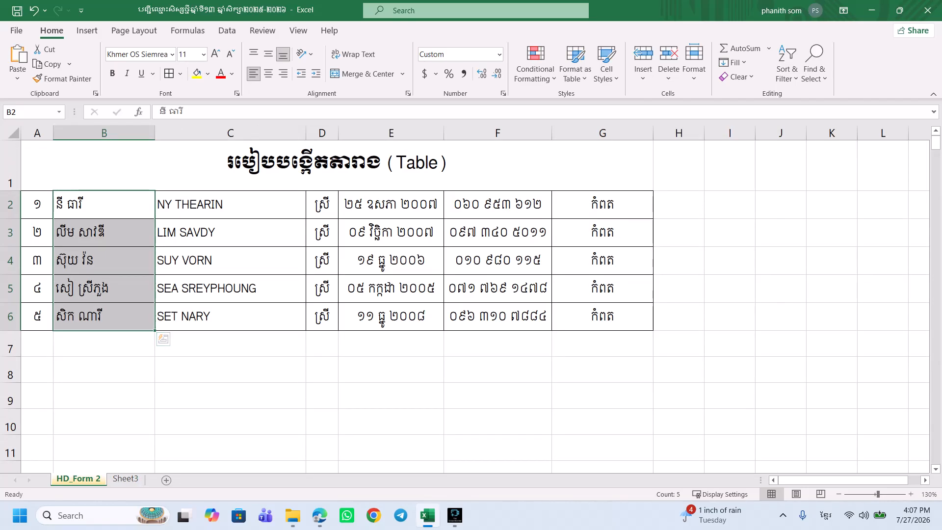
left_click(126, 478)
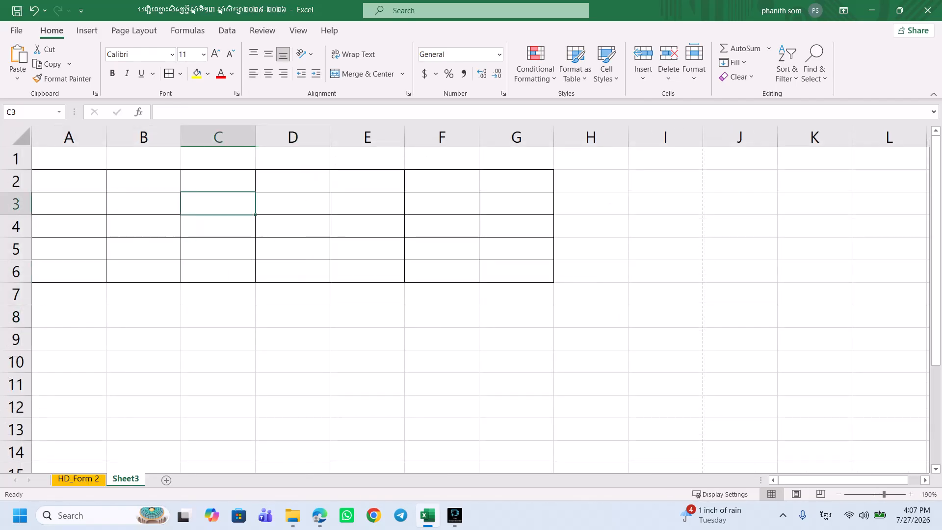
left_click_drag(15, 182, 16, 225)
left_click(218, 249)
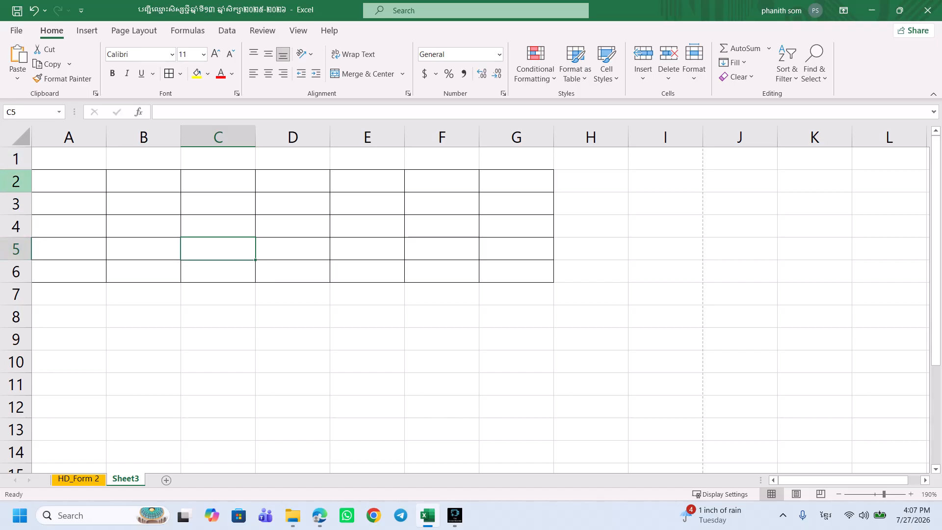
left_click_drag(15, 181, 15, 272)
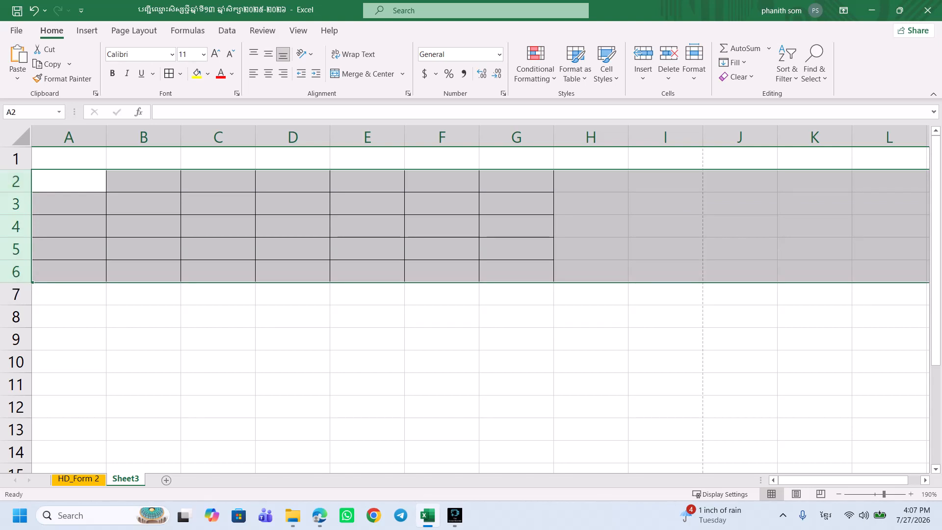
mouse_move(16, 282)
left_mouse_down()
mouse_move(15, 332)
mouse_move(15, 277)
mouse_move(15, 293)
left_mouse_up()
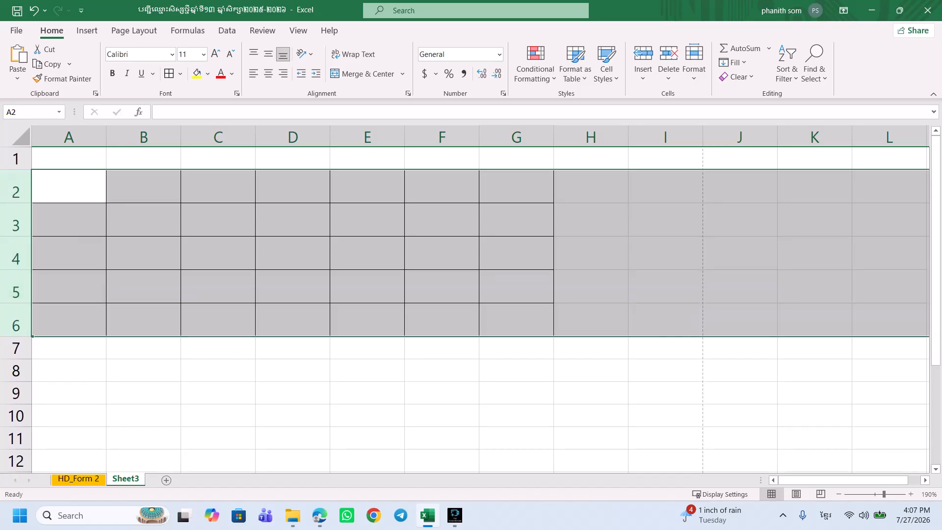
left_click(516, 286)
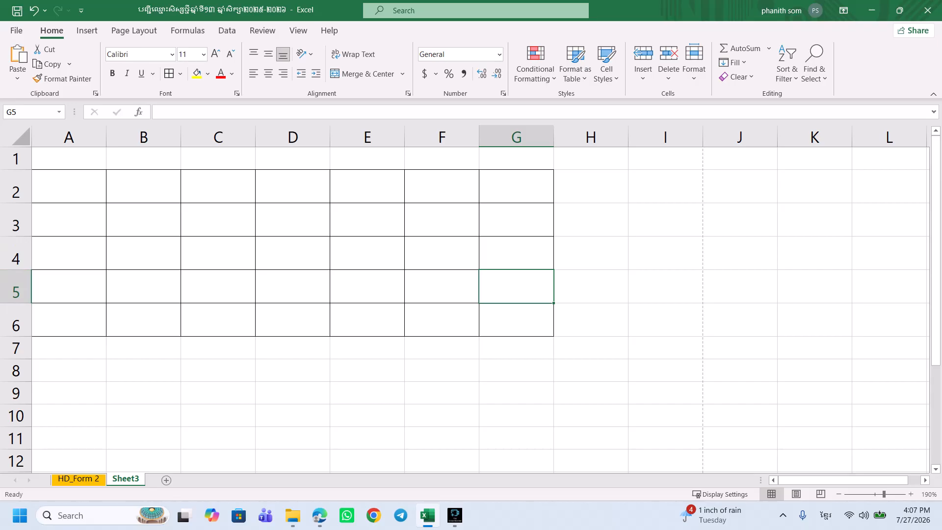
Try enlarging rows 6 and 4 individually, and undo these separate height changes to keep rows 2 to 6 equal.
left_click_drag(15, 336, 16, 379)
left_click_drag(16, 269, 16, 289)
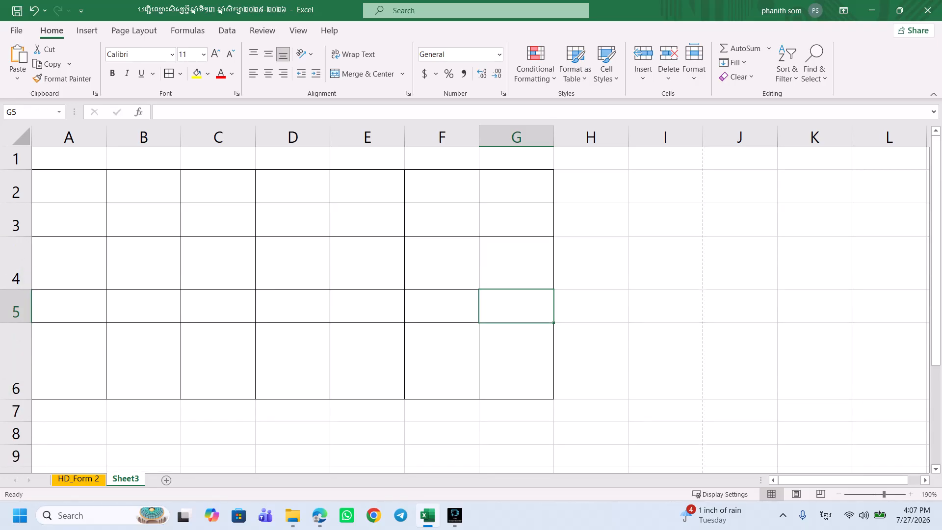
left_click(143, 306)
key("ctrl+z")
key("ctrl+z")
key("ctrl+z")
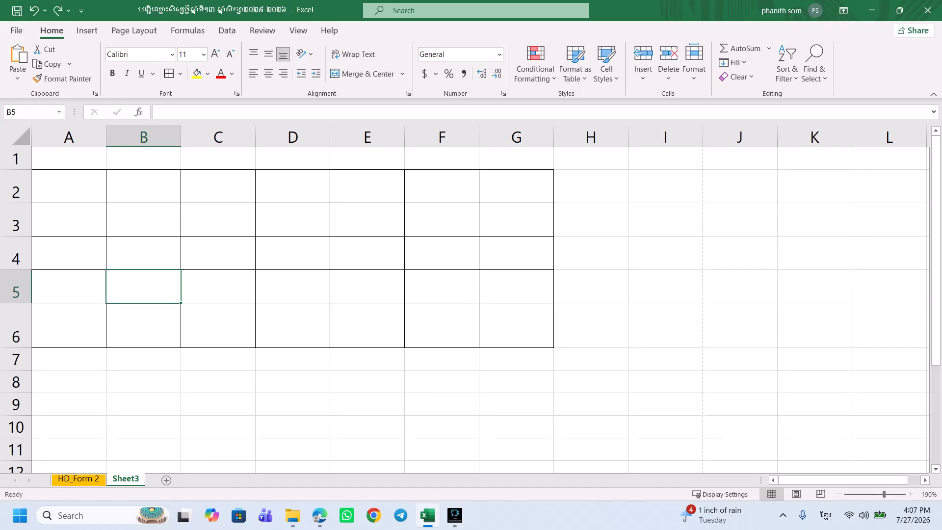
left_click(217, 393)
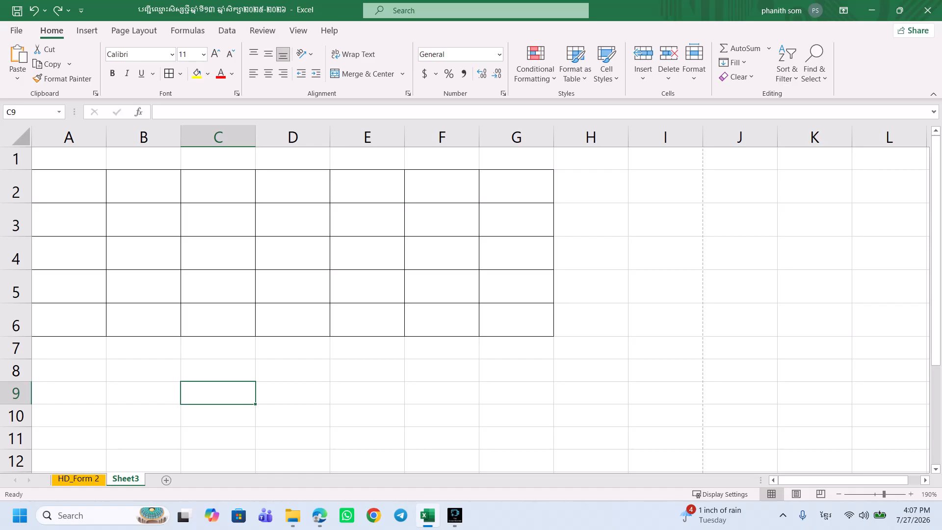
Point out adjacent cells within the Sheet3 table, such as C2:C3, and leave A2:B2 selected.
left_click_drag(68, 186, 143, 187)
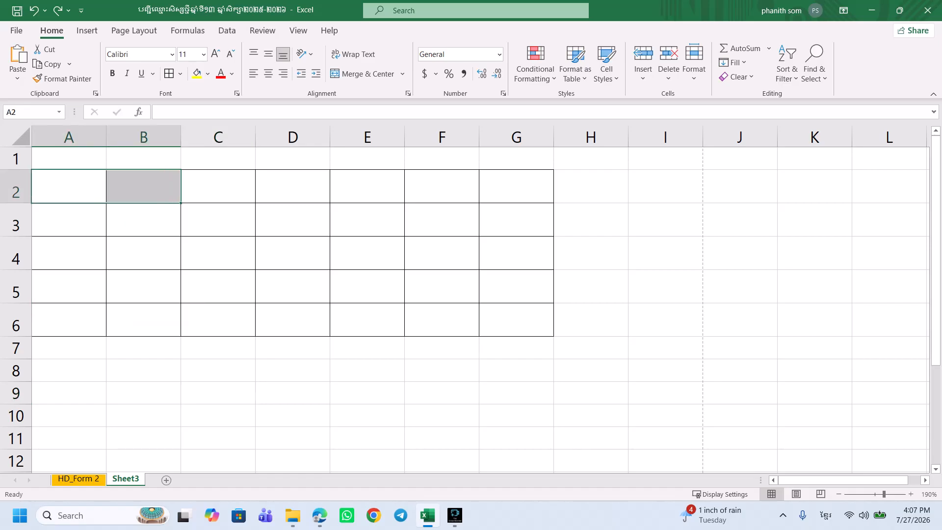
left_click_drag(218, 186, 218, 220)
left_click_drag(69, 187, 144, 187)
left_click(367, 220)
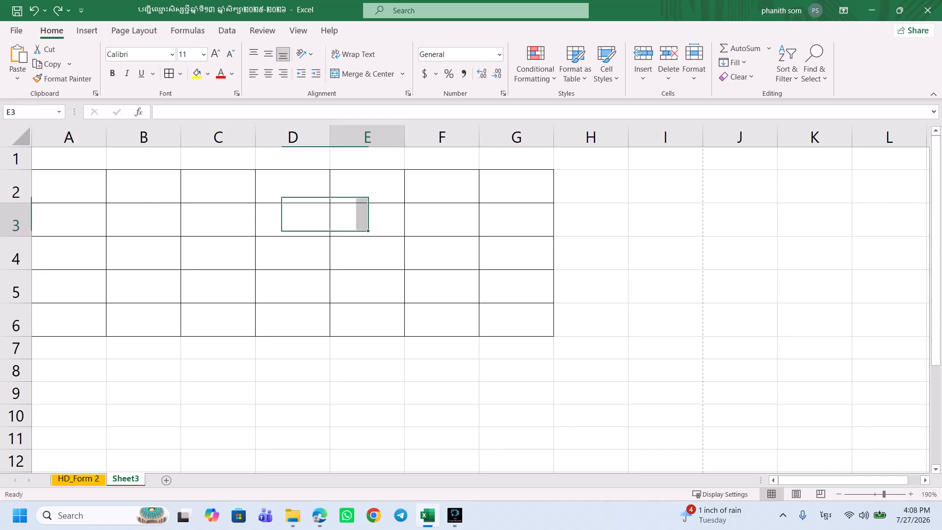
left_click(367, 286)
left_click_drag(69, 186, 143, 186)
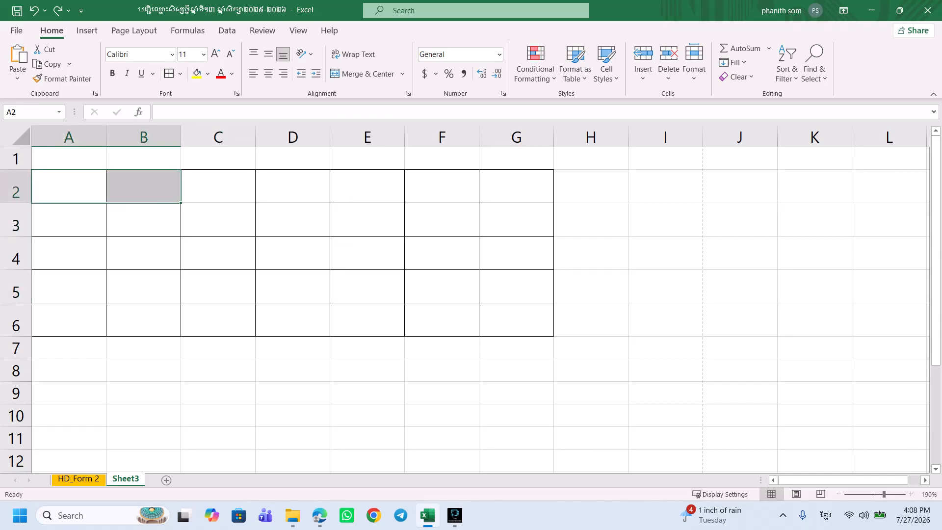
left_click(454, 515)
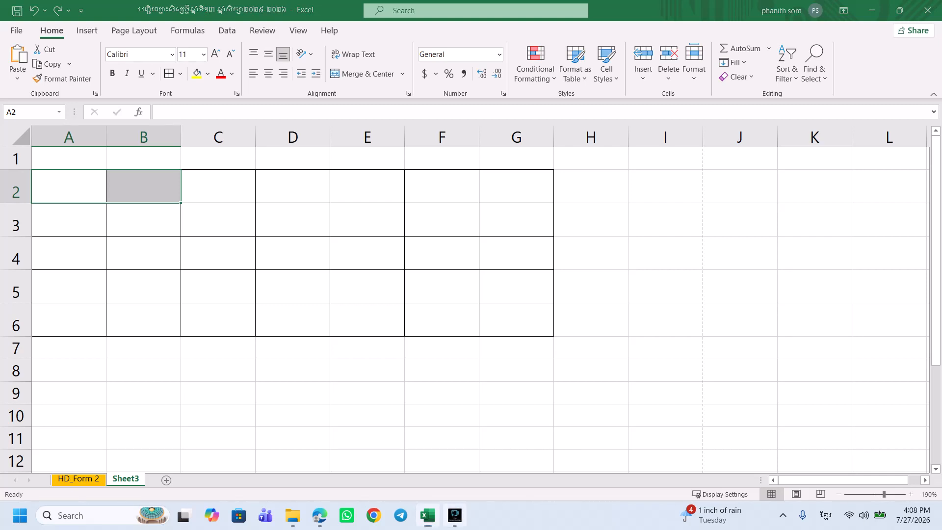